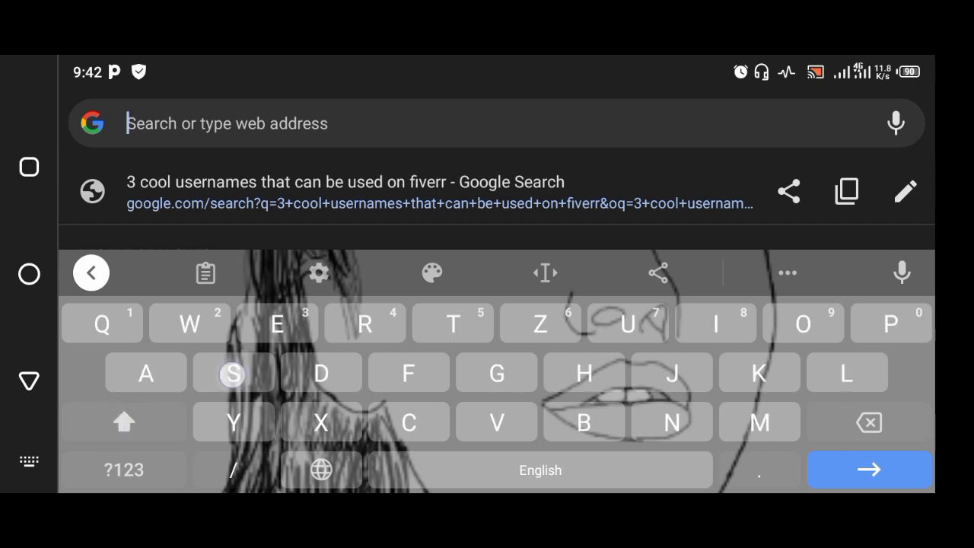
# - Load Slazzer's slazzer.com/upload page in Chrome from the typed 'Slazzer' suggestion
pyautogui.write('Sla')
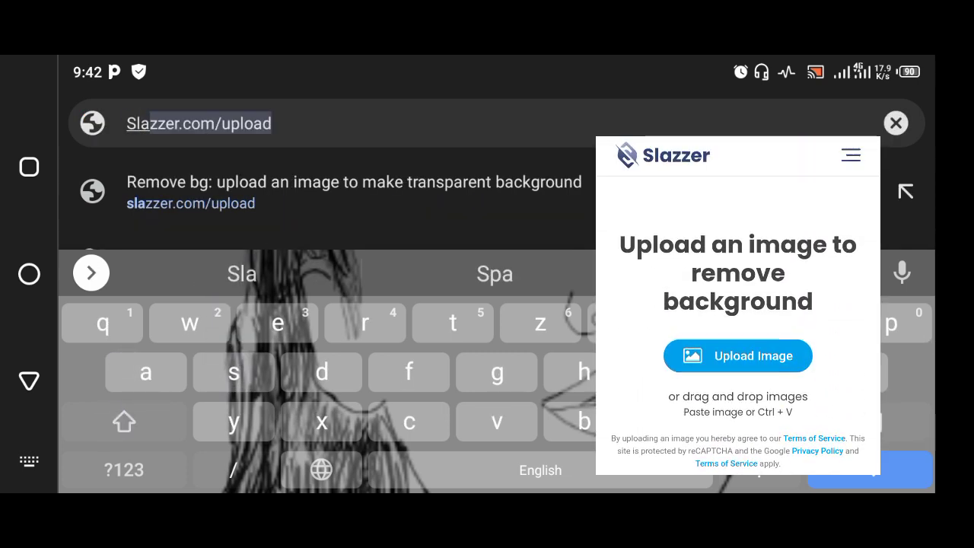
pyautogui.write('zzer')
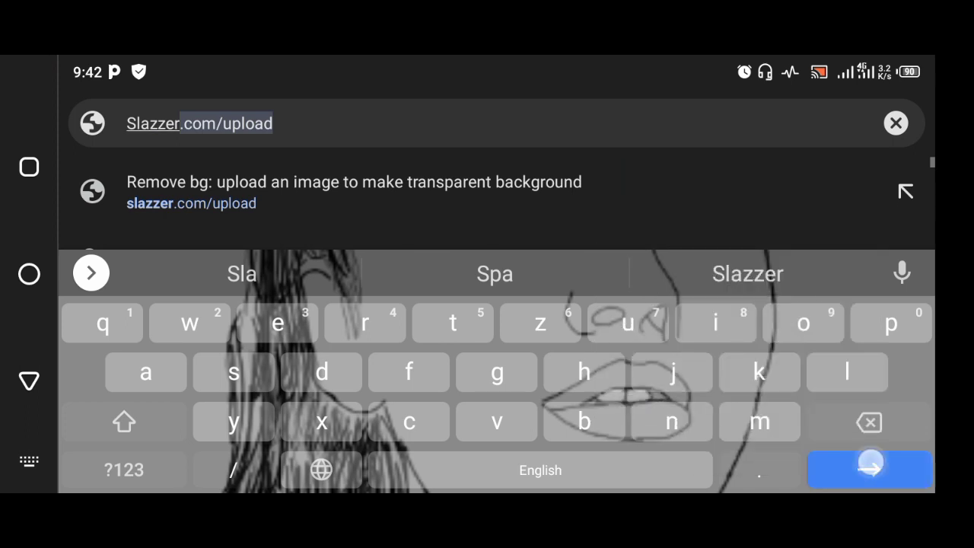
pyautogui.click(870, 465)
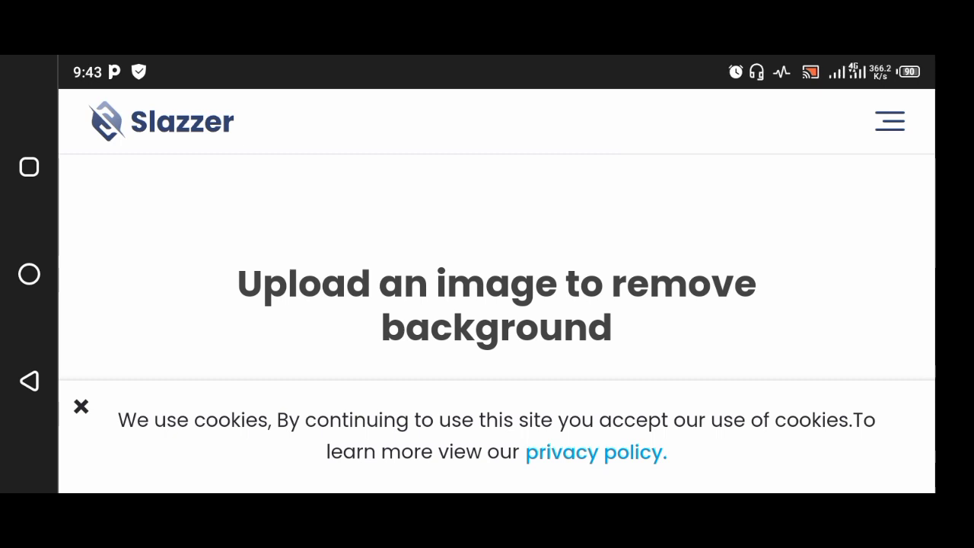
# - Dismiss the cookie notice and upload the office-background portrait to Slazzer
pyautogui.moveTo(435, 330)
pyautogui.mouseDown()
pyautogui.moveTo(419, 402)
pyautogui.moveTo(421, 164)
pyautogui.mouseUp()
pyautogui.click(73, 407)
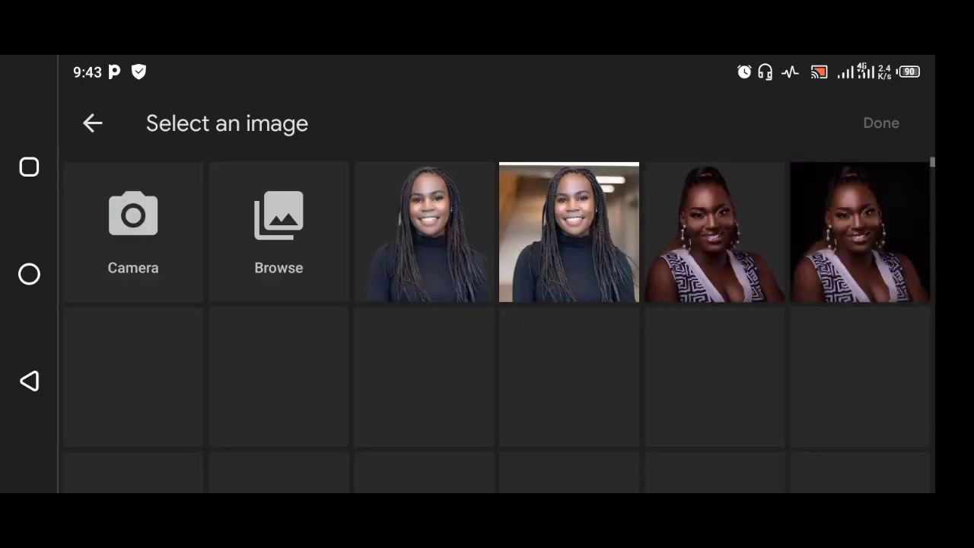
pyautogui.moveTo(578, 243); pyautogui.dragTo(560, 183)
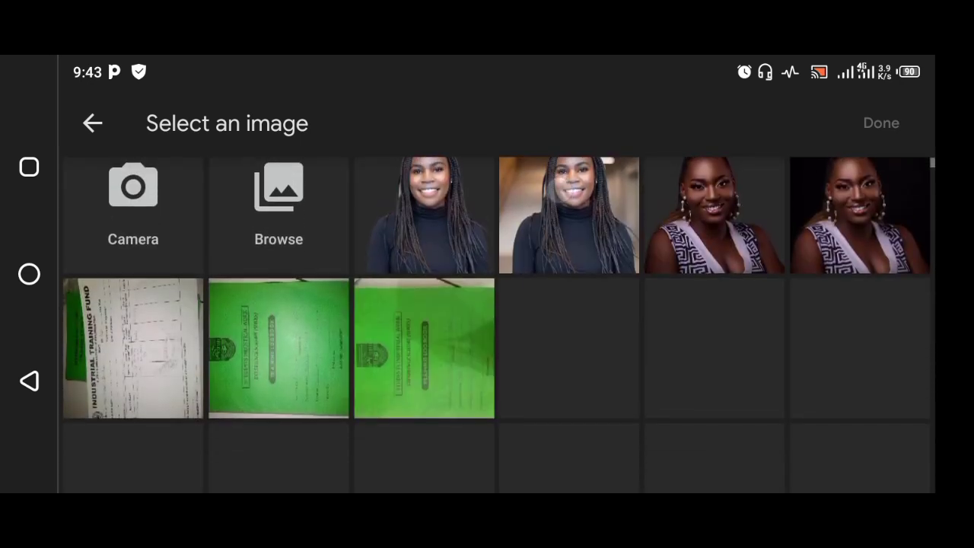
pyautogui.click(569, 215)
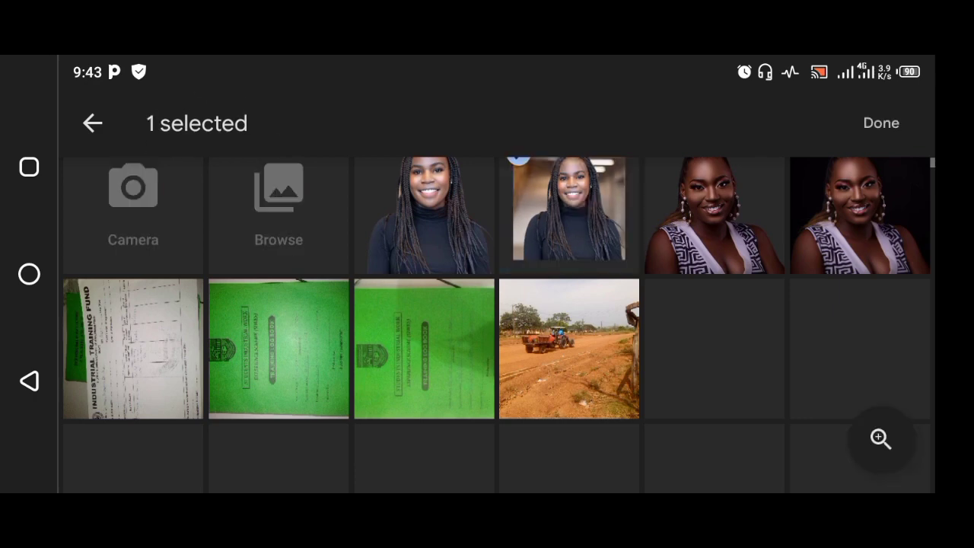
pyautogui.click(881, 122)
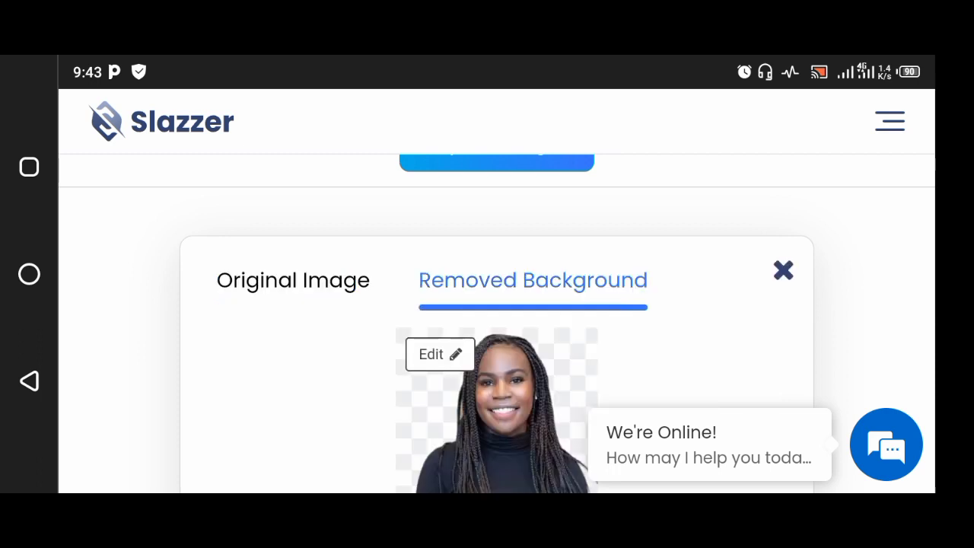
# - Open Edit preview for the portrait's cut-out result
pyautogui.scroll(-3, 388, 366)
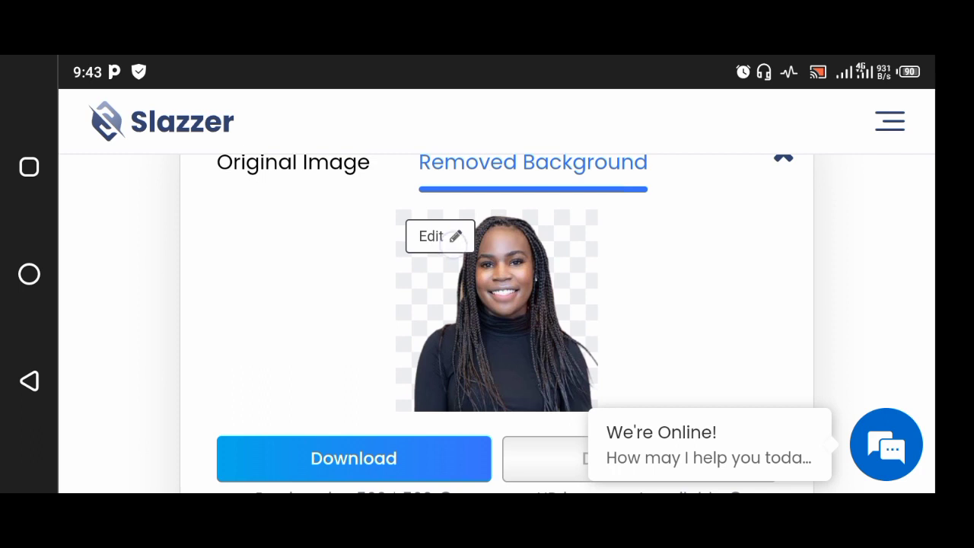
pyautogui.click(440, 236)
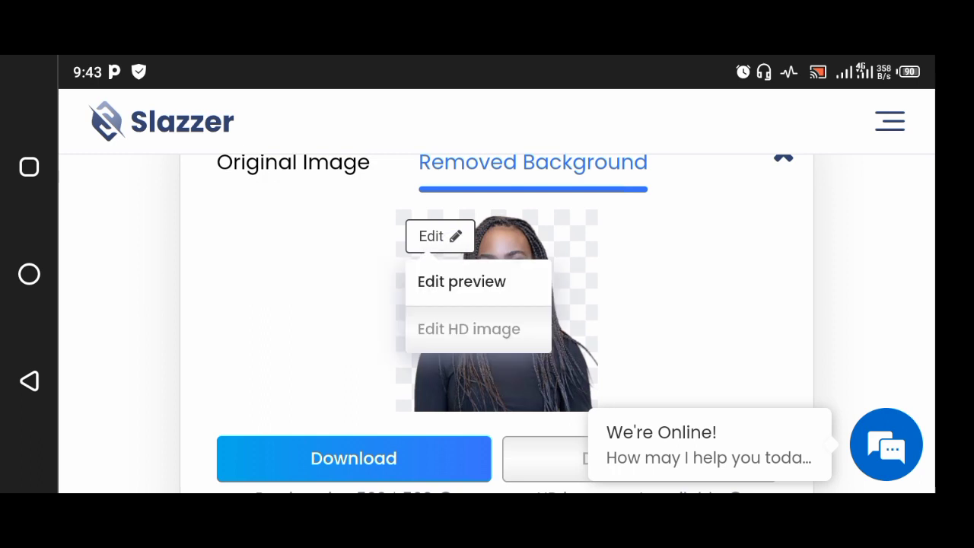
pyautogui.click(462, 281)
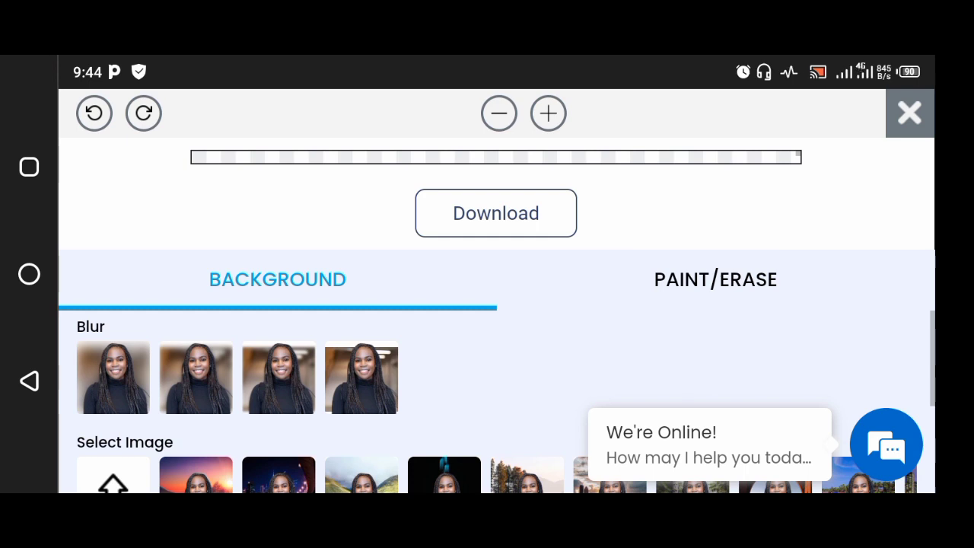
# - Try each blurred-background strength on the portrait
pyautogui.click(133, 360)
pyautogui.click(376, 368)
pyautogui.click(182, 366)
pyautogui.click(258, 340)
pyautogui.click(144, 341)
# - Browse the Select Image and Choose Color backdrop rows, then select the address field
pyautogui.moveTo(226, 404); pyautogui.dragTo(226, 231)
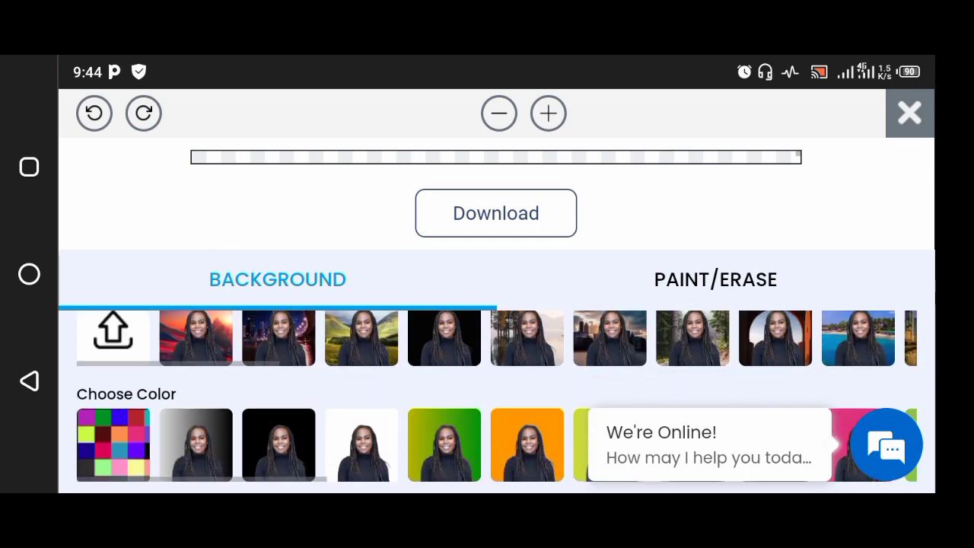
pyautogui.moveTo(737, 340); pyautogui.dragTo(363, 350)
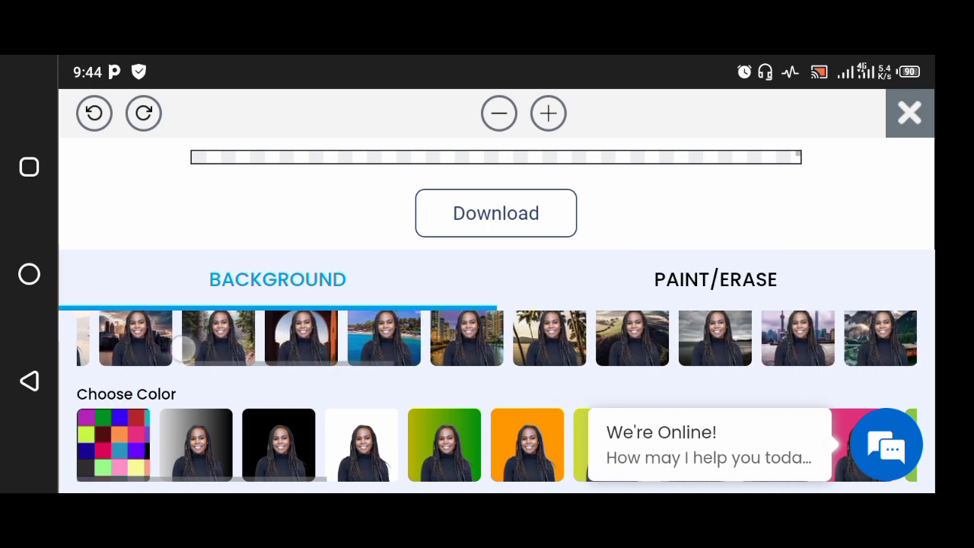
pyautogui.moveTo(537, 341)
pyautogui.mouseDown()
pyautogui.moveTo(431, 335)
pyautogui.moveTo(257, 363)
pyautogui.mouseUp()
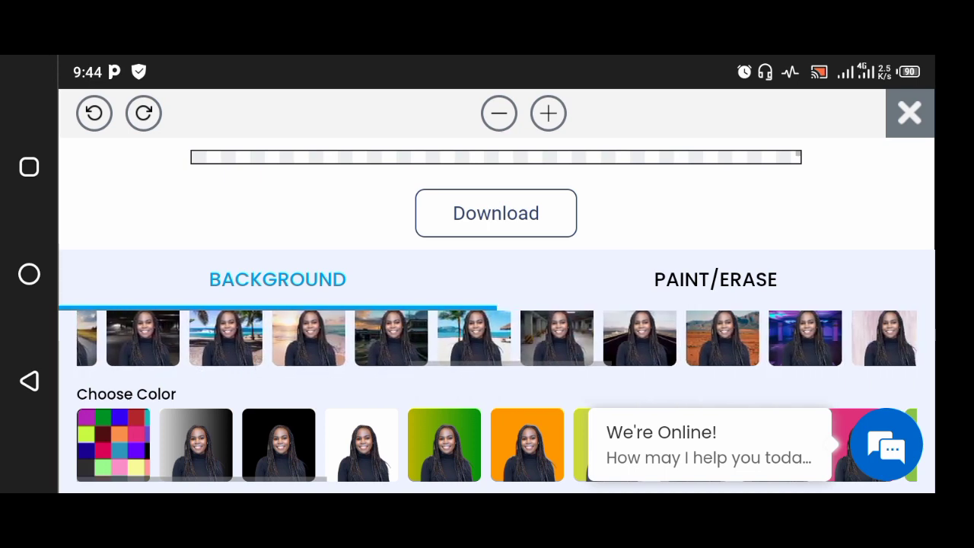
pyautogui.click(257, 348)
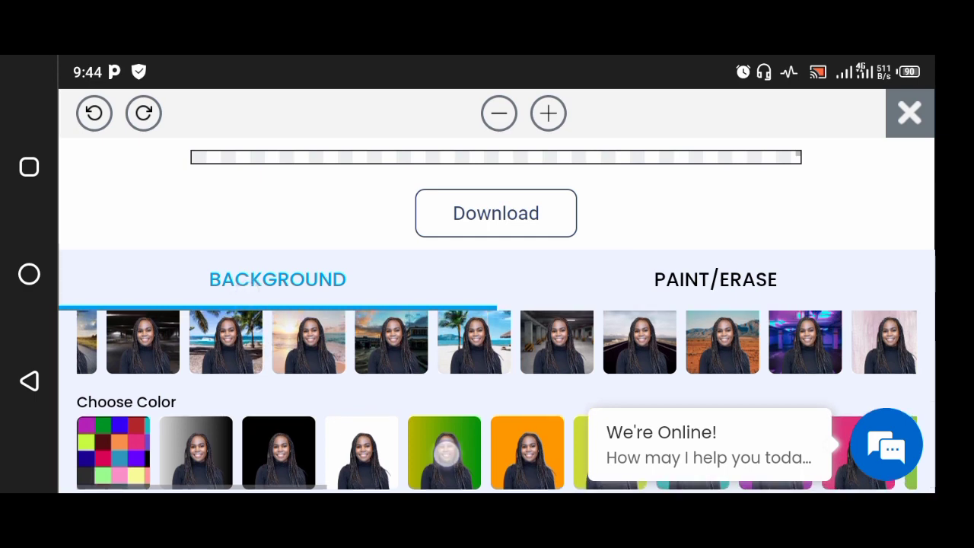
pyautogui.moveTo(440, 457); pyautogui.dragTo(391, 325)
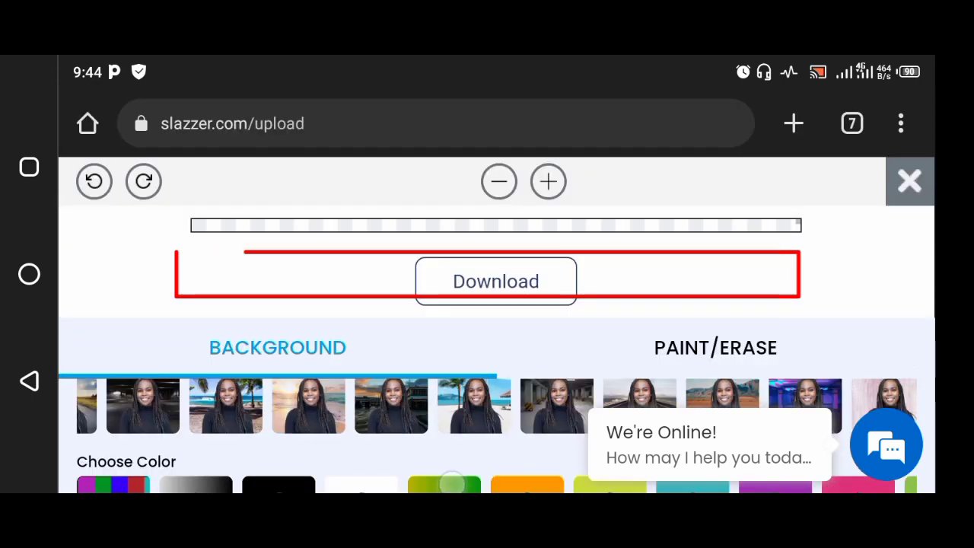
pyautogui.moveTo(485, 244); pyautogui.dragTo(485, 312)
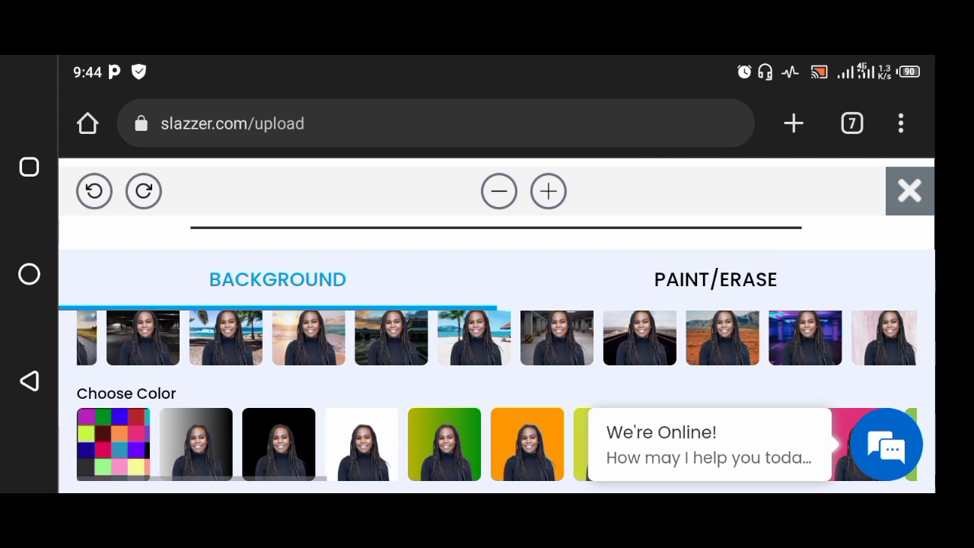
pyautogui.click(330, 127)
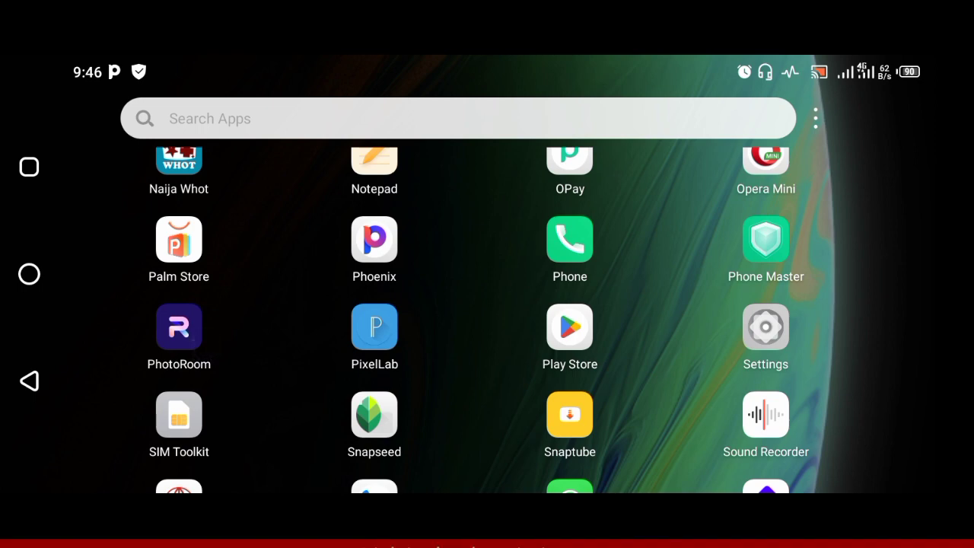
# - Launch PhotoRoom and cut out the portrait chosen in Select a photo
pyautogui.click(178, 327)
pyautogui.click(487, 418)
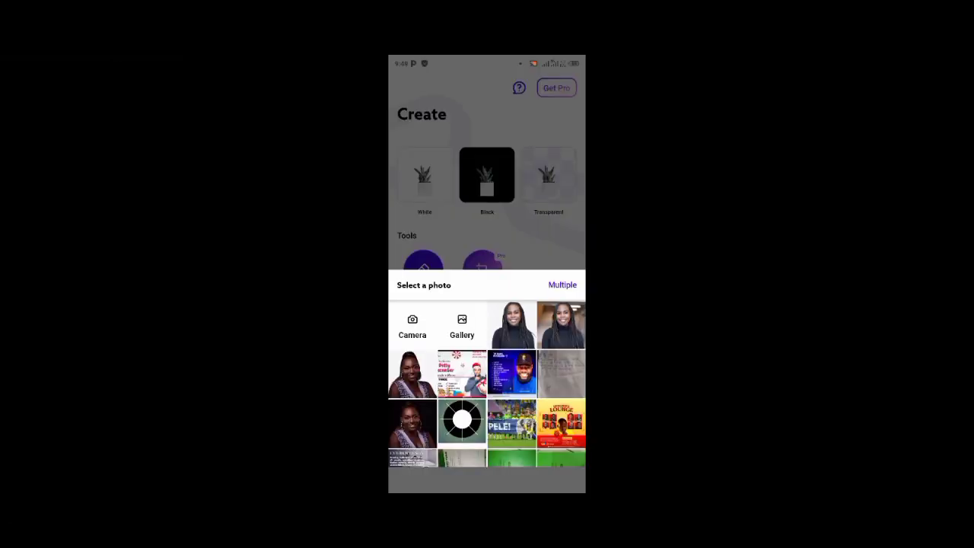
pyautogui.click(561, 325)
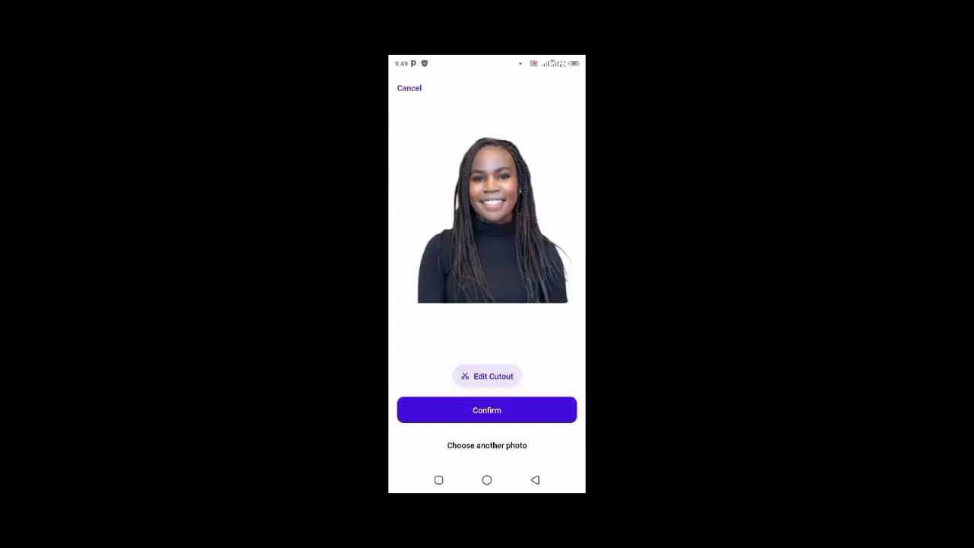
# - Try erasing across the portrait's face, hair and torso with the cutout tools
pyautogui.click(487, 376)
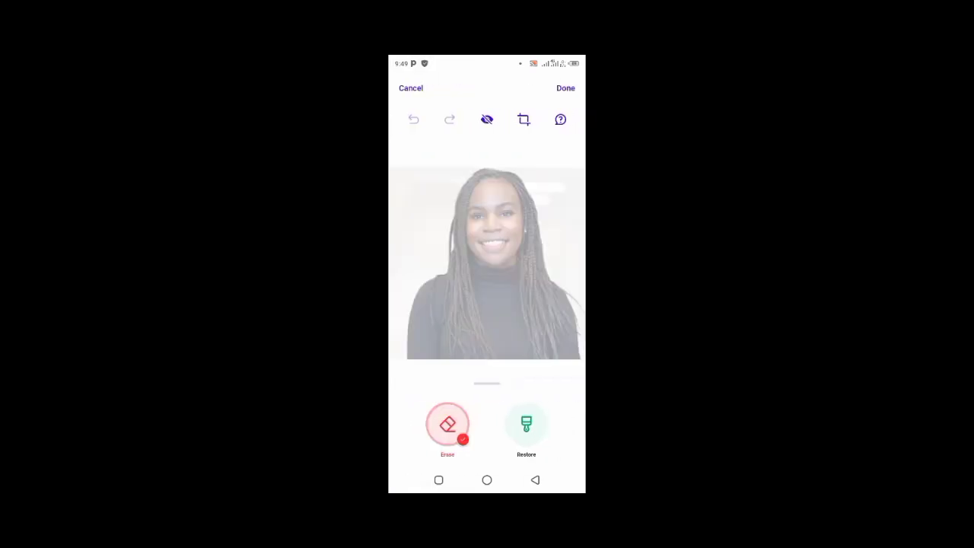
pyautogui.click(489, 226)
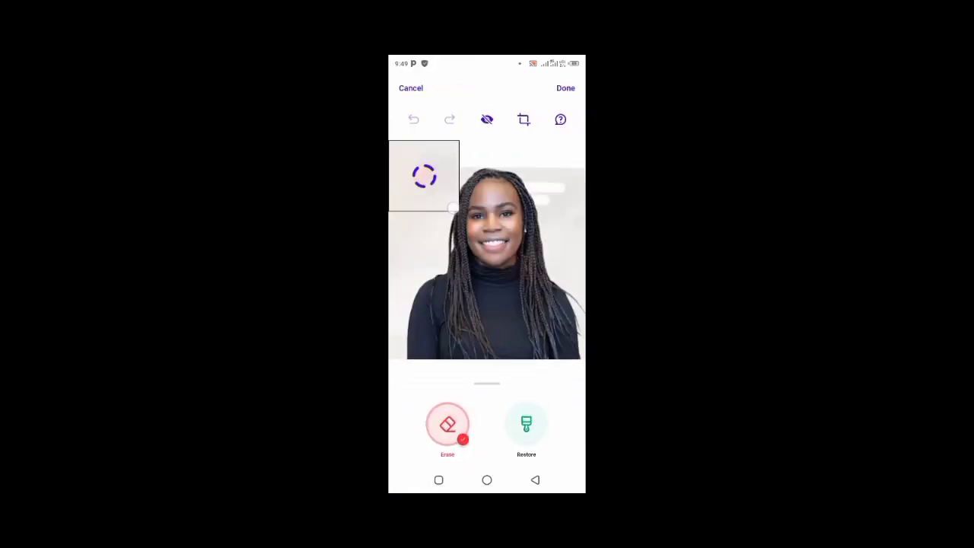
pyautogui.moveTo(488, 227)
pyautogui.mouseDown()
pyautogui.moveTo(570, 255)
pyautogui.moveTo(500, 170)
pyautogui.moveTo(507, 287)
pyautogui.moveTo(488, 259)
pyautogui.mouseUp()
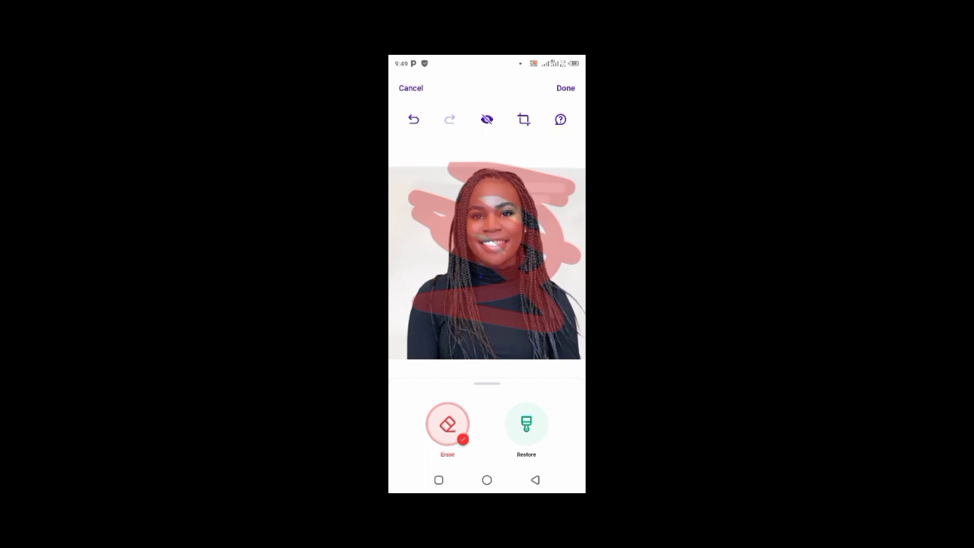
# - Discard the erase changes and return to the Create home
pyautogui.click(535, 480)
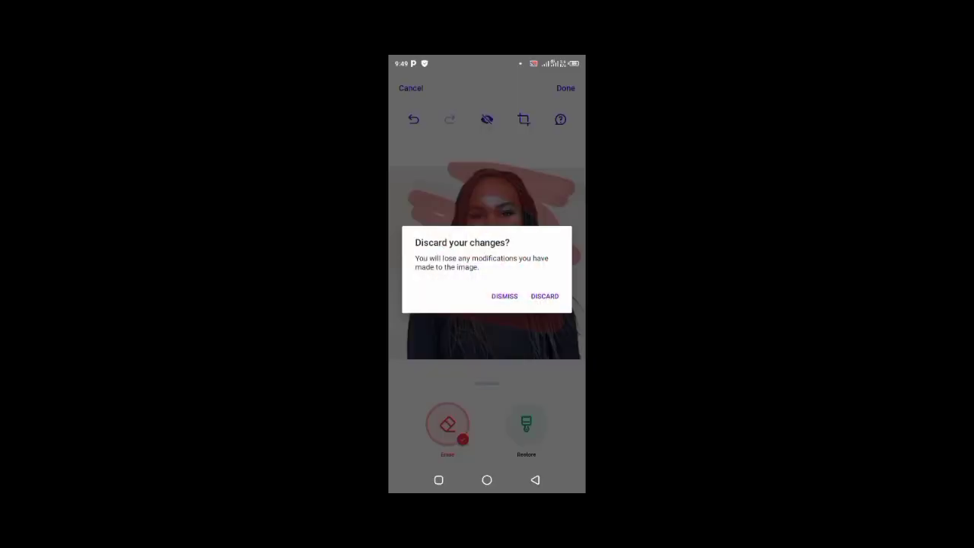
pyautogui.click(533, 298)
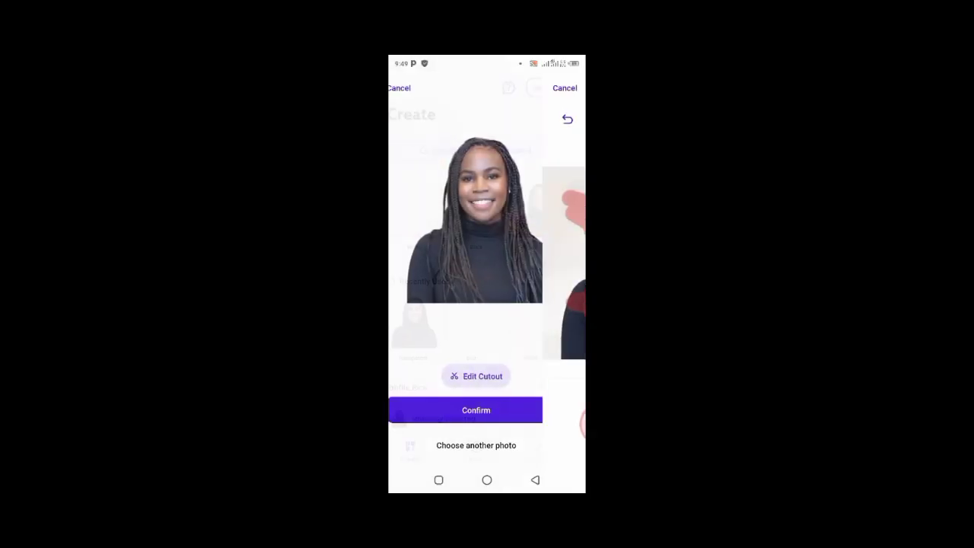
pyautogui.click(535, 480)
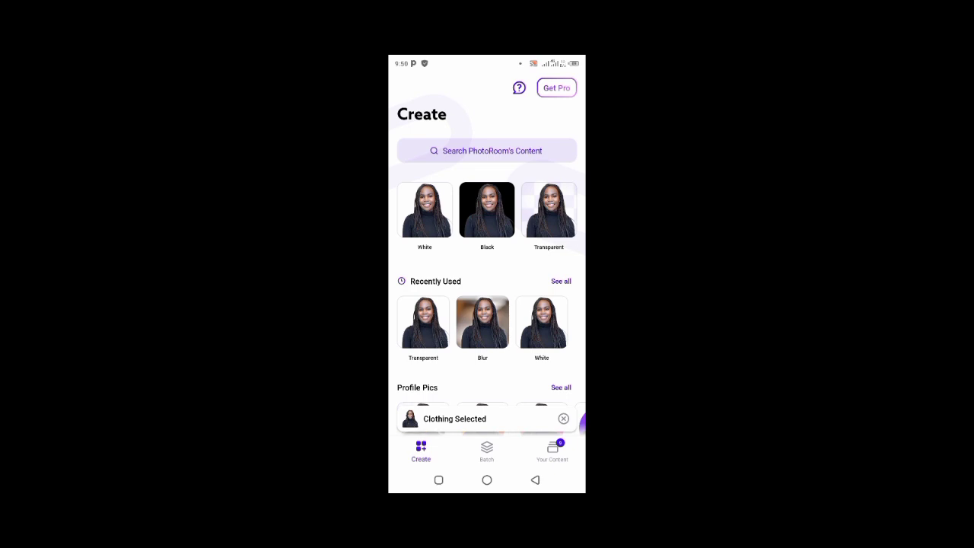
# - Drop the woman's photo and pick a new image from the phone's Gallery app
pyautogui.click(535, 480)
pyautogui.click(564, 418)
pyautogui.click(487, 418)
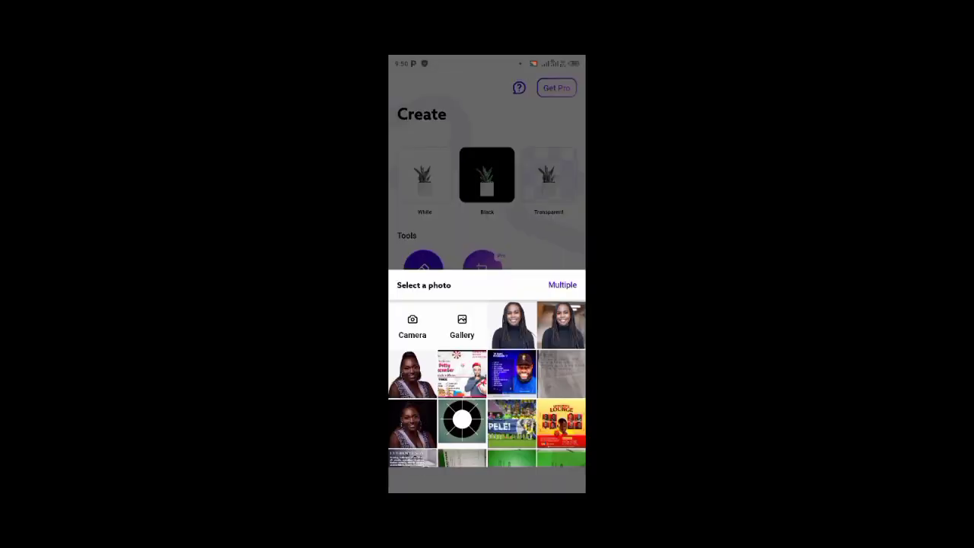
pyautogui.click(462, 326)
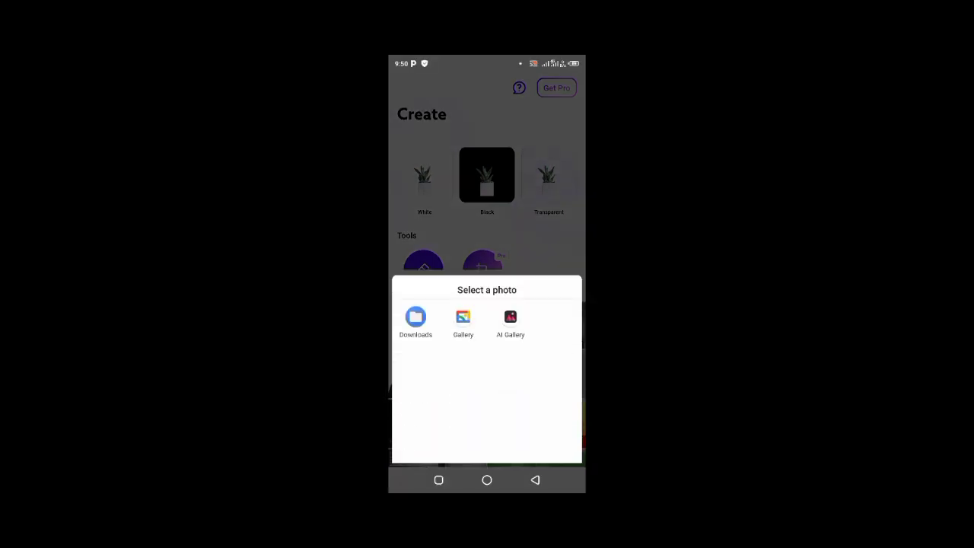
pyautogui.click(463, 319)
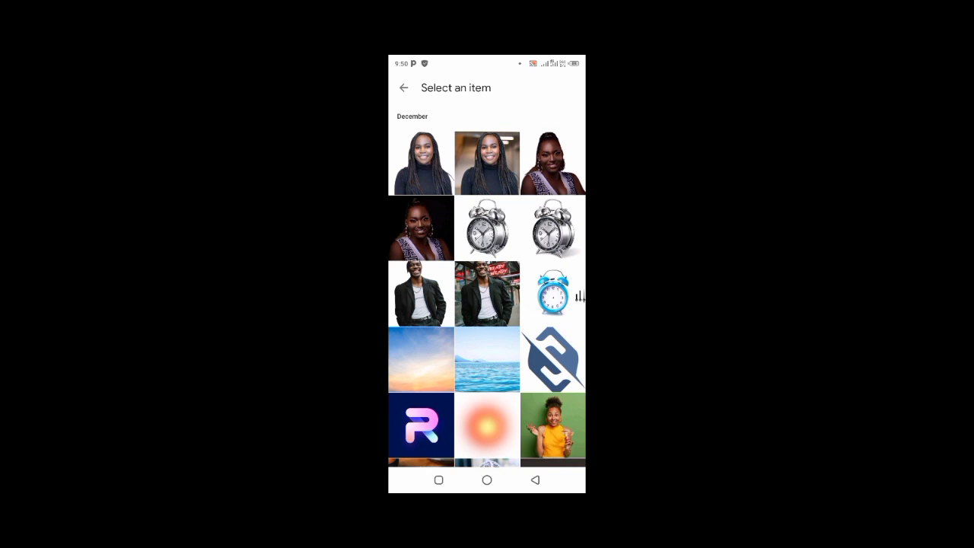
# - Select the silver alarm clock photo and browse the Create templates showing it
pyautogui.click(487, 229)
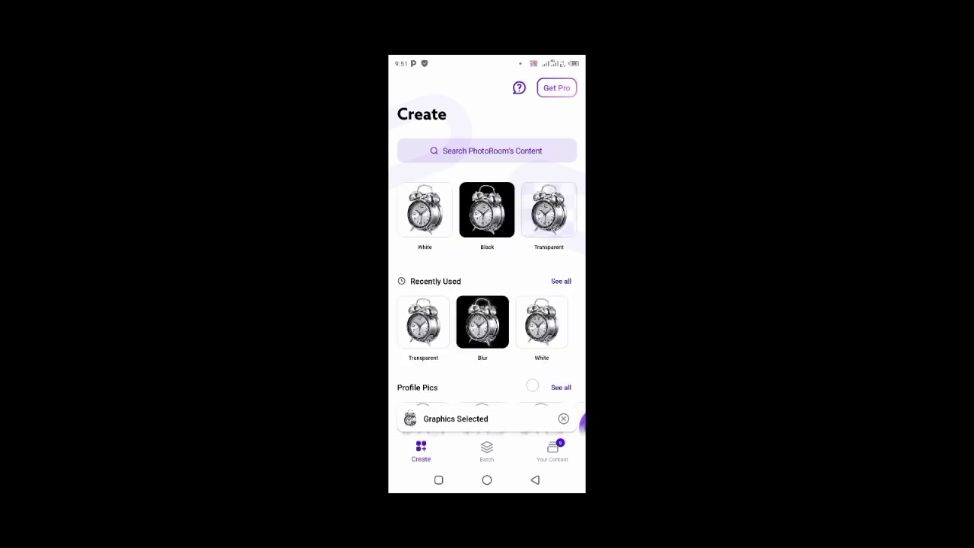
pyautogui.scroll(-3, 530, 381)
pyautogui.scroll(-1, 525, 288)
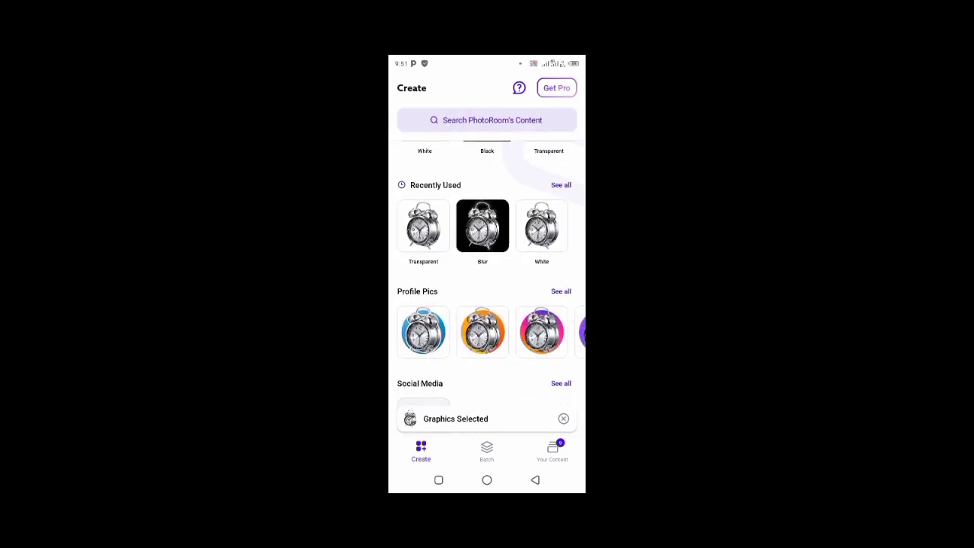
pyautogui.scroll(-2, 439, 338)
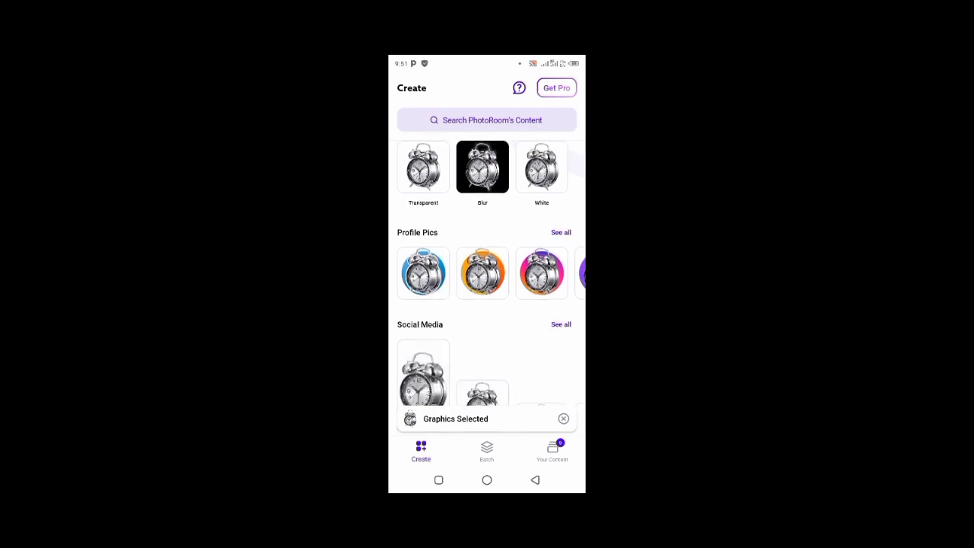
pyautogui.hscroll(2, 487, 272)
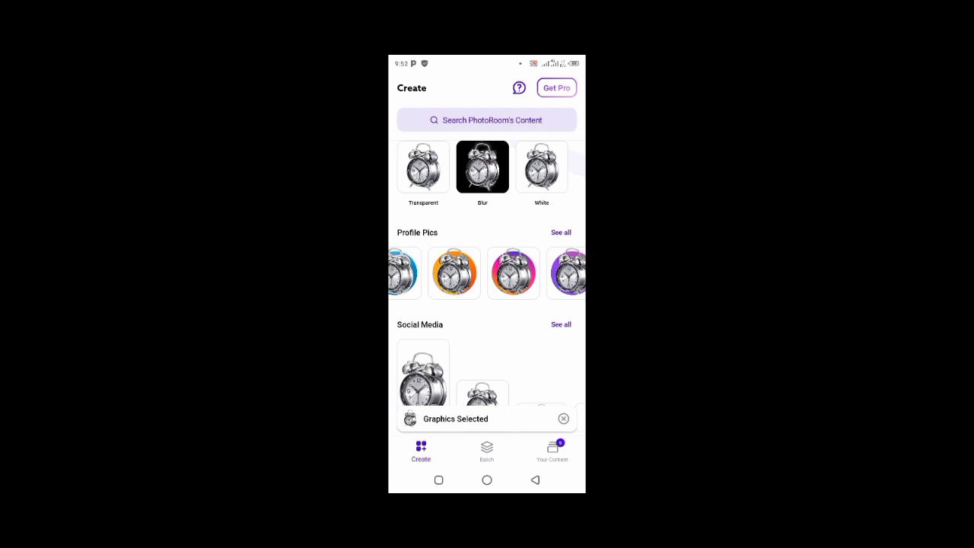
pyautogui.hscroll(3, 487, 273)
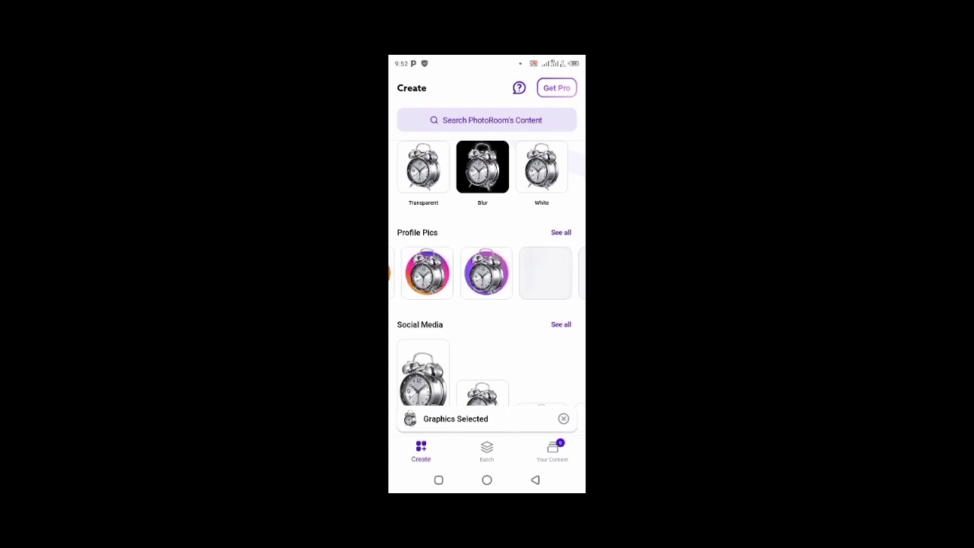
pyautogui.hscroll(-2, 488, 273)
pyautogui.hscroll(-2, 487, 272)
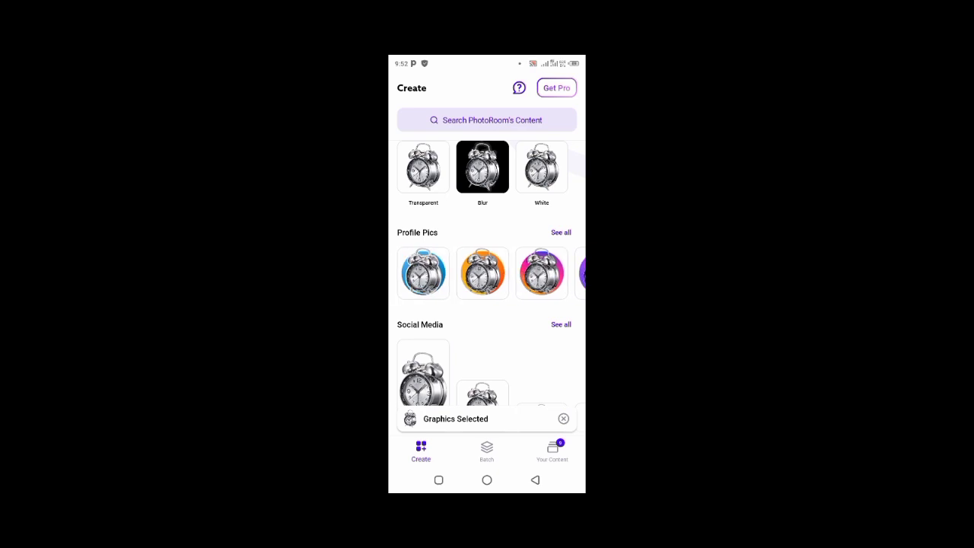
# - Preview the blue Profile Pics template, back out, and return to the top
pyautogui.click(423, 273)
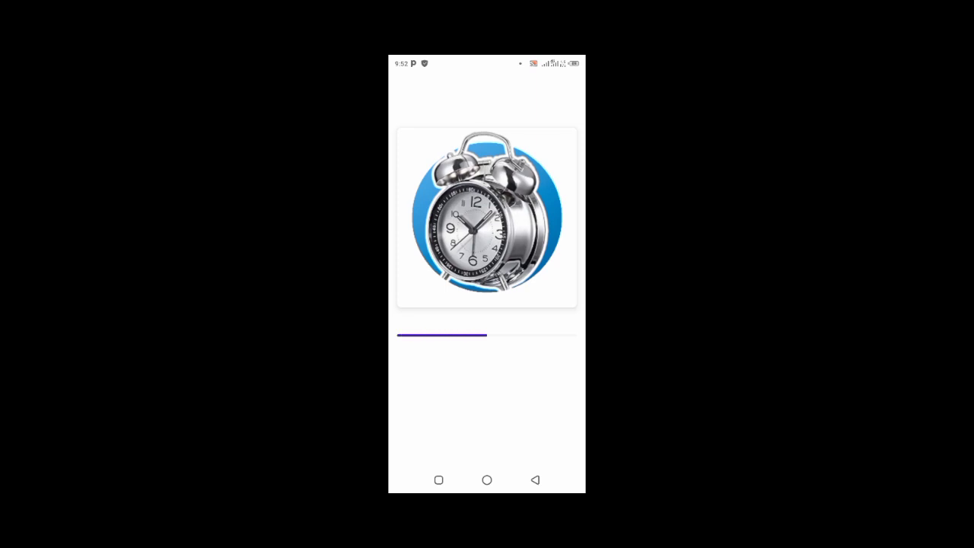
pyautogui.click(535, 479)
pyautogui.scroll(-3, 487, 274)
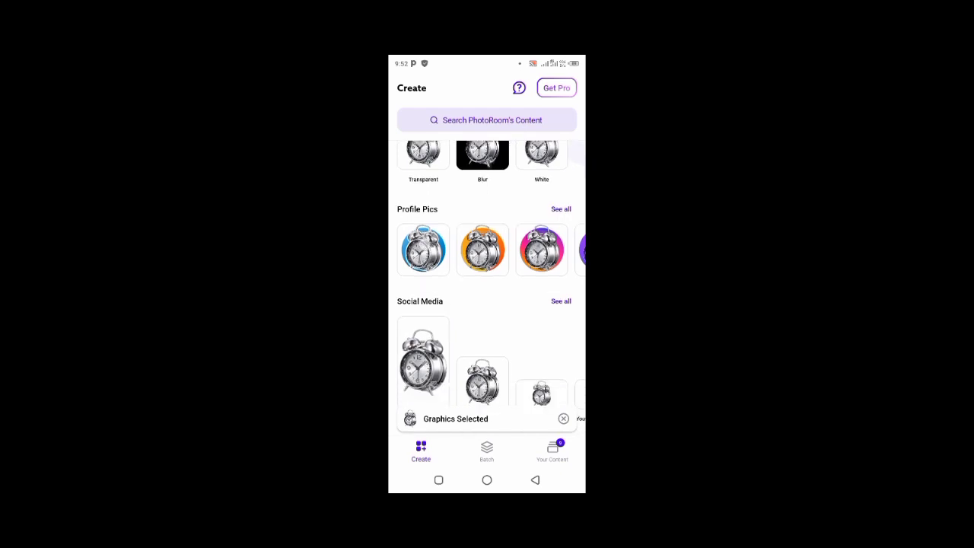
pyautogui.scroll(-1, 456, 336)
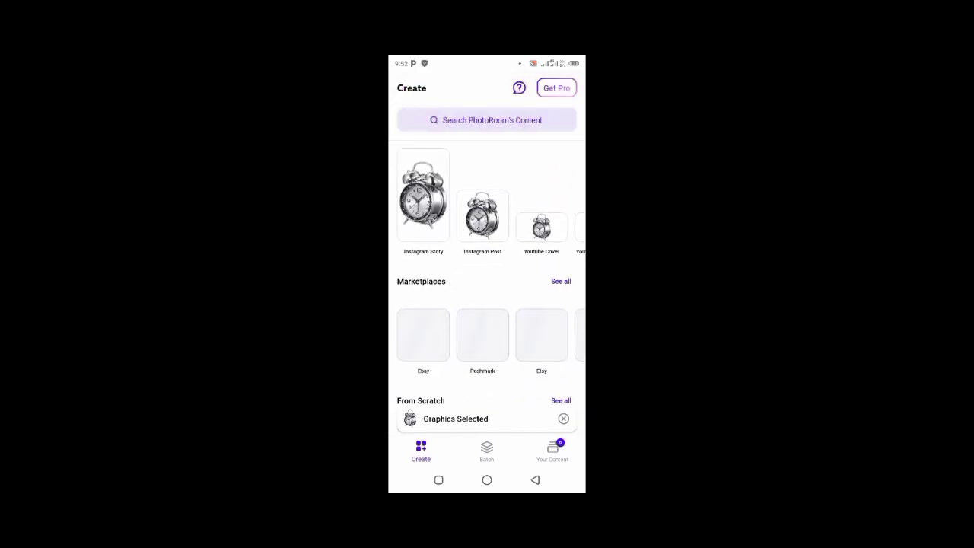
pyautogui.scroll(10, 487, 274)
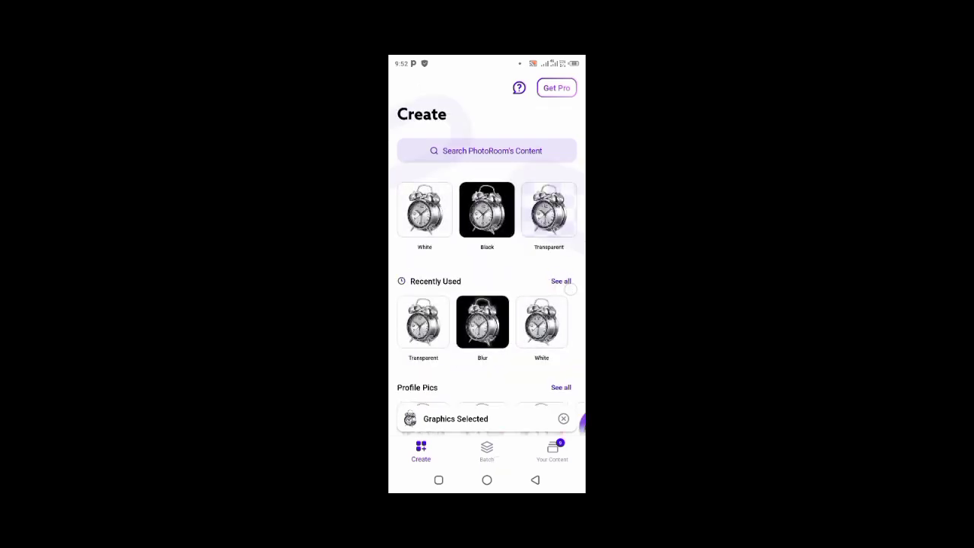
# - Open the clock on the Transparent template, toggling Shadow on and back off
pyautogui.click(548, 209)
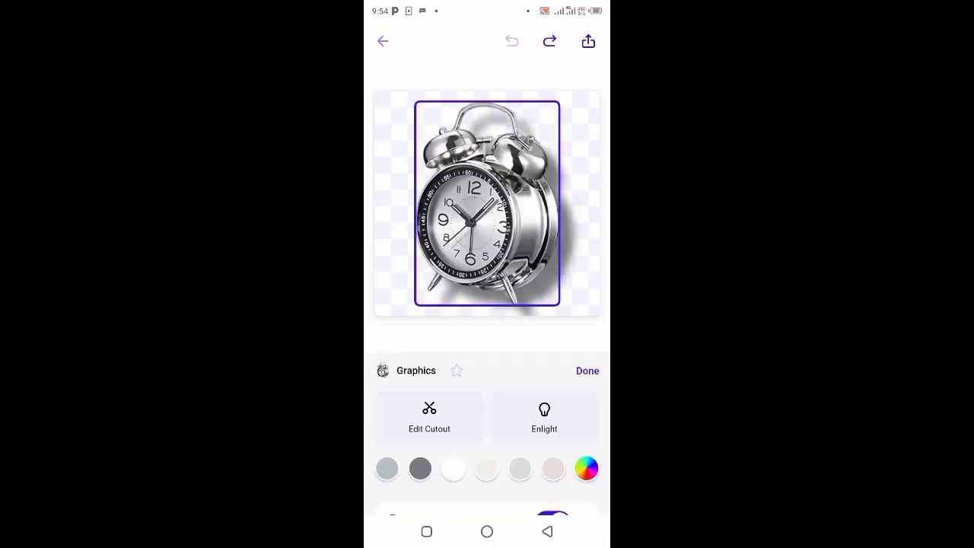
pyautogui.moveTo(458, 457)
pyautogui.mouseDown()
pyautogui.moveTo(457, 297)
pyautogui.moveTo(427, 259)
pyautogui.mouseUp()
pyautogui.click(551, 318)
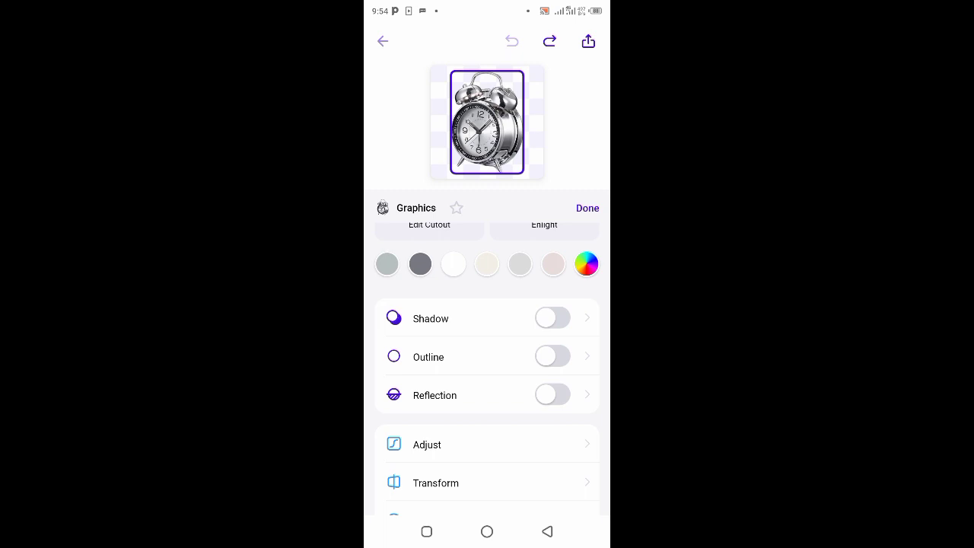
pyautogui.click(553, 318)
pyautogui.click(552, 307)
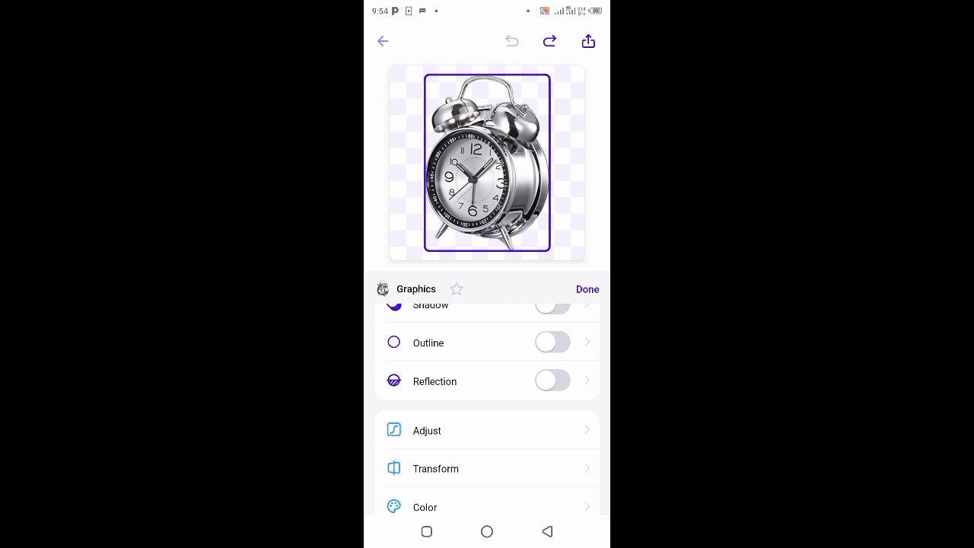
pyautogui.moveTo(463, 418); pyautogui.dragTo(463, 292)
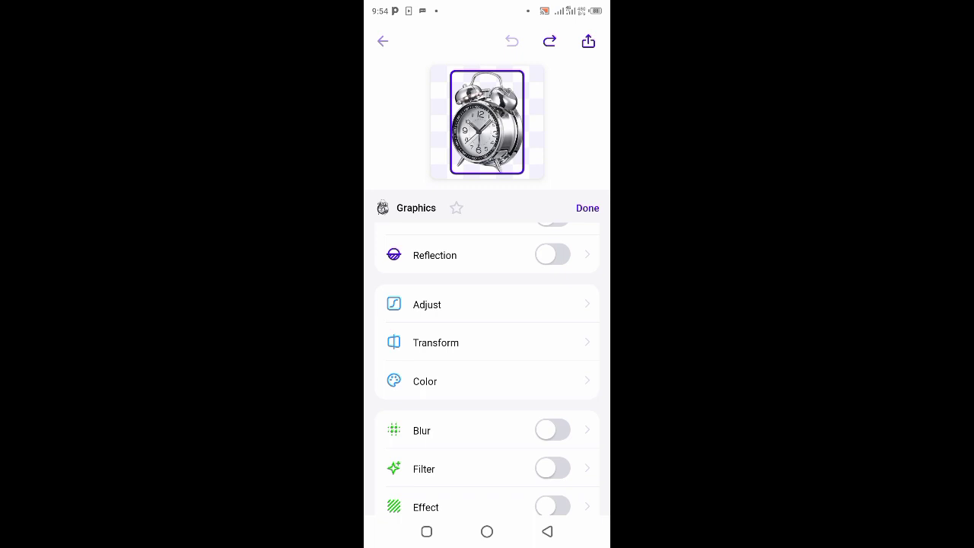
# - Apply a Motion blur of strength 59 to the clock and bring up export
pyautogui.click(553, 430)
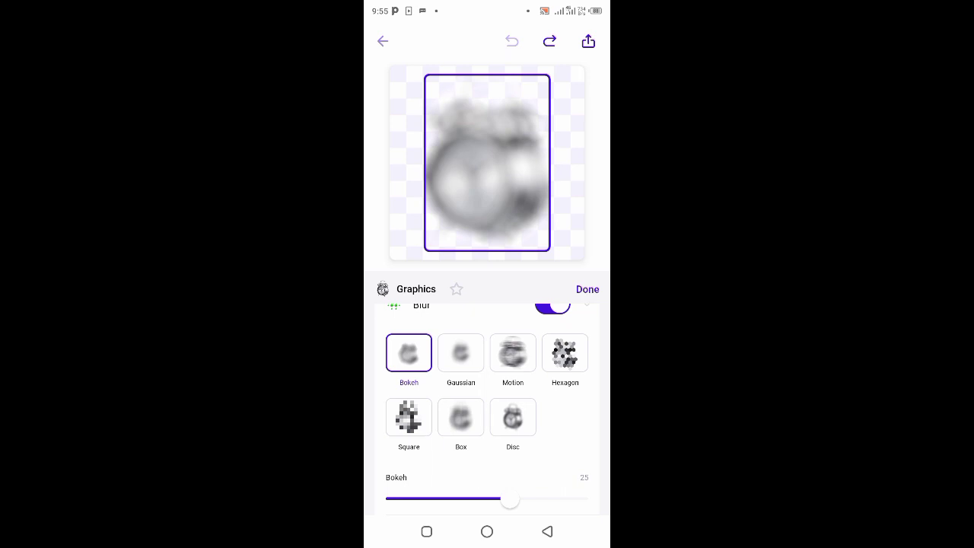
pyautogui.click(512, 352)
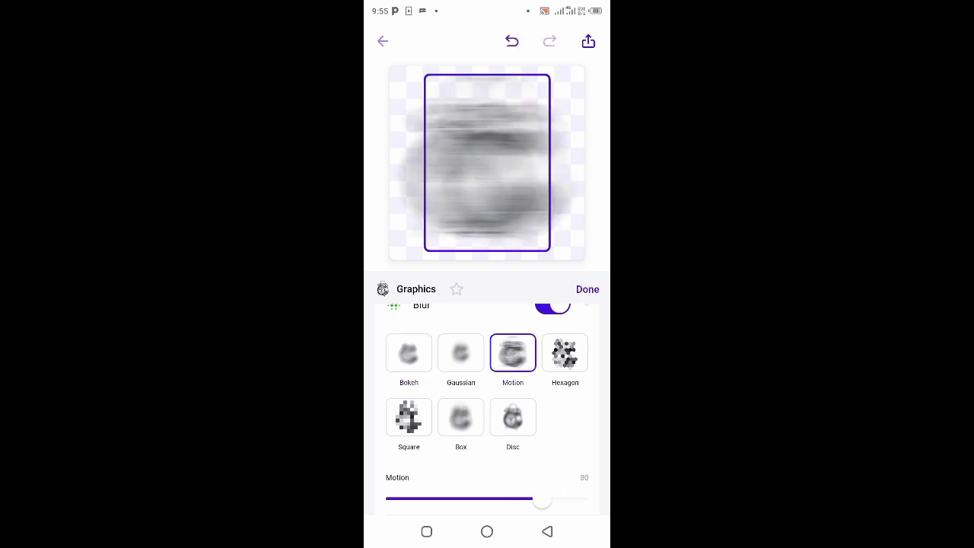
pyautogui.moveTo(542, 498); pyautogui.dragTo(505, 499)
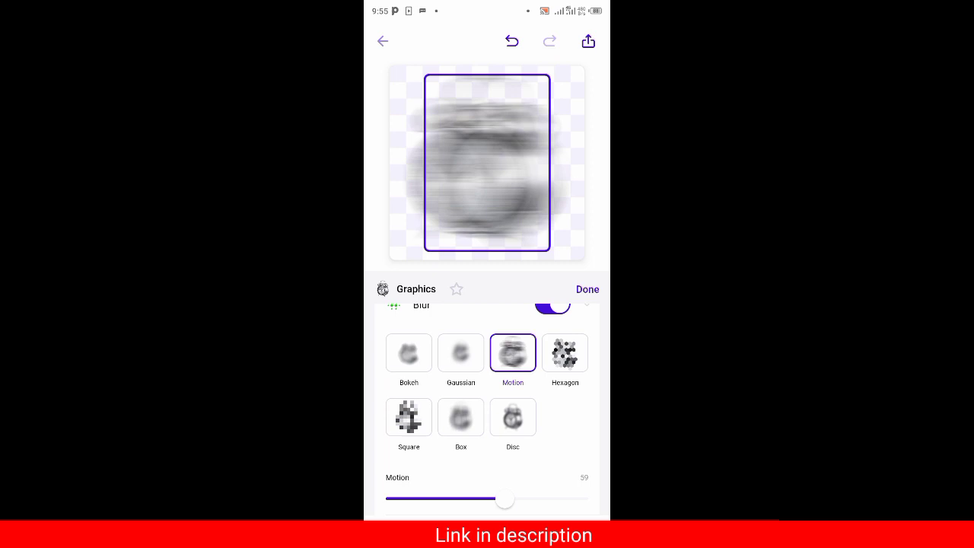
pyautogui.click(588, 42)
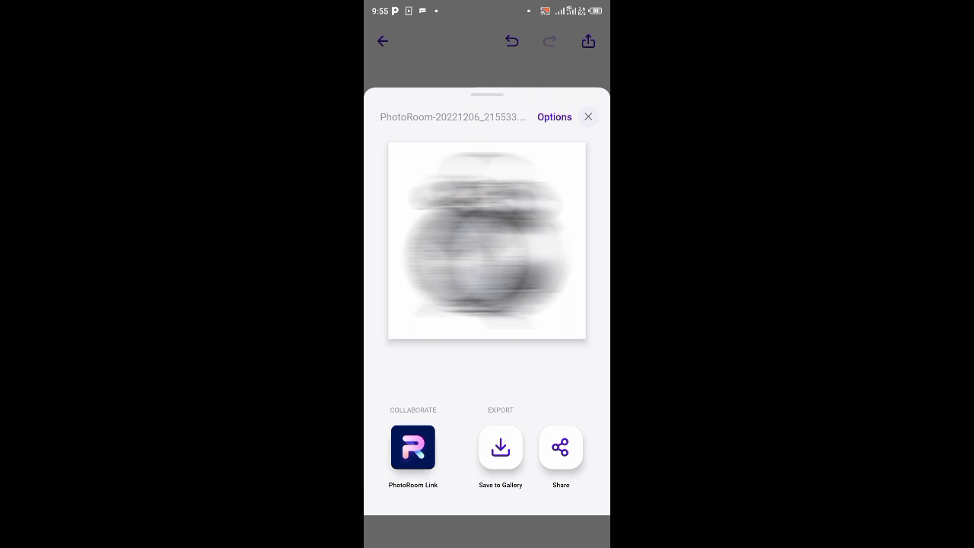
# - Choose Save to Gallery in the export sheet to store the motion-blurred alarm clock image
pyautogui.click(501, 448)
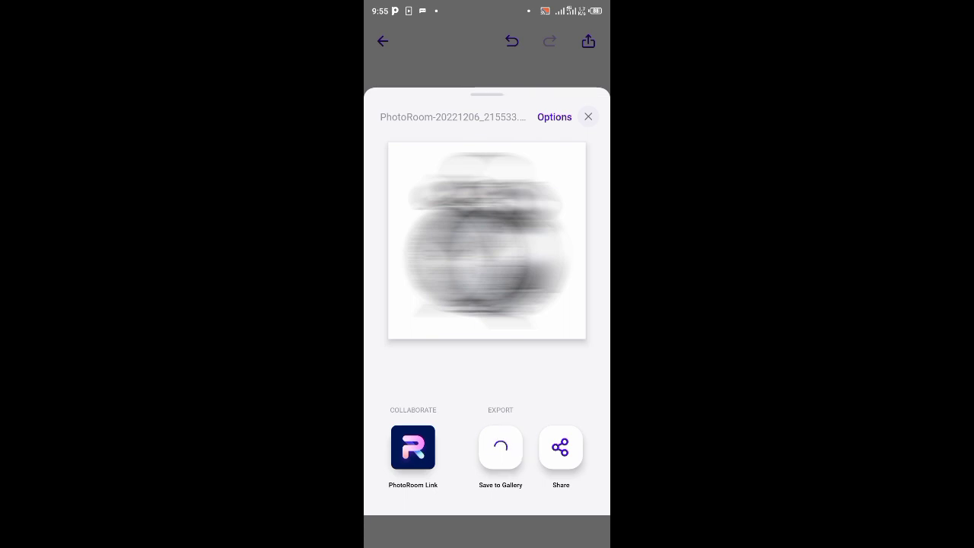